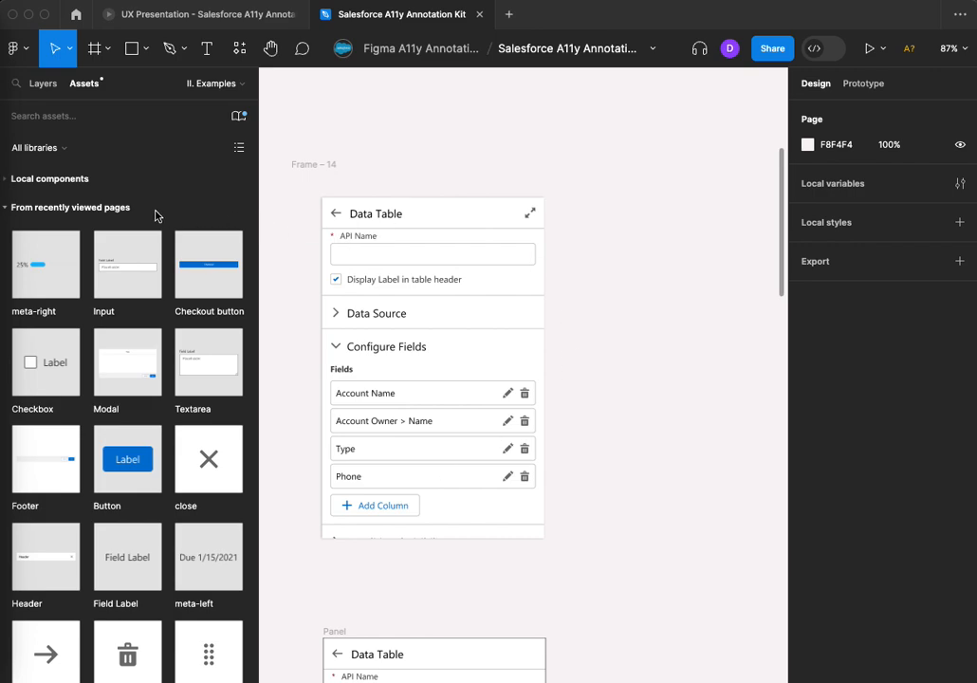
Search the assets for "heading" and place a Headings H1 marker above the Data Table title in Frame – 14
click(85, 87)
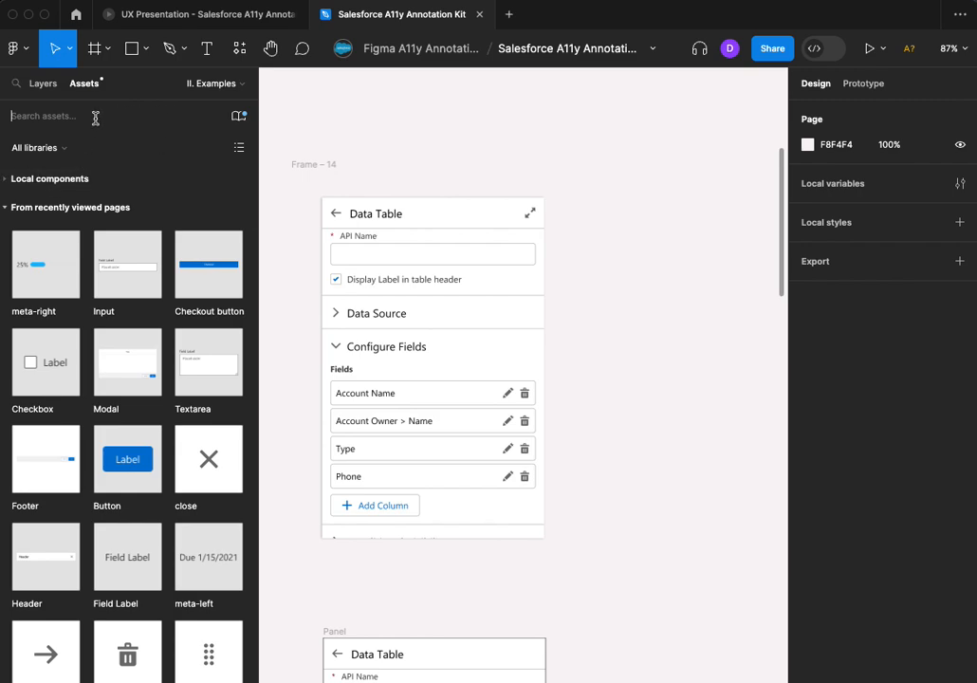
text(heading)
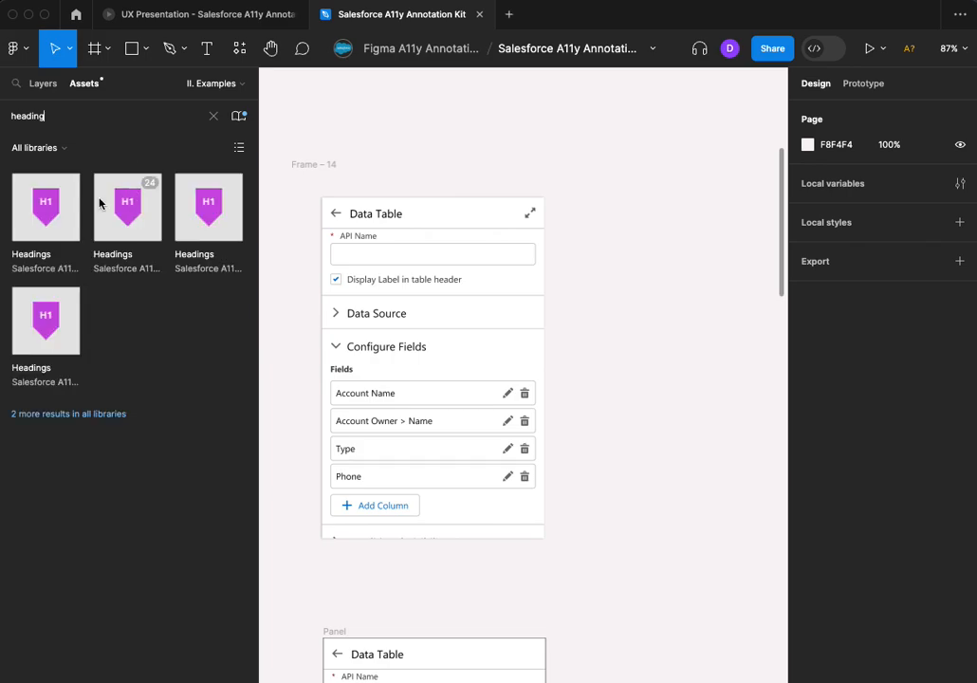
mouse_move(40, 172)
mouse_down()
mouse_move(370, 190)
mouse_move(357, 193)
mouse_up()
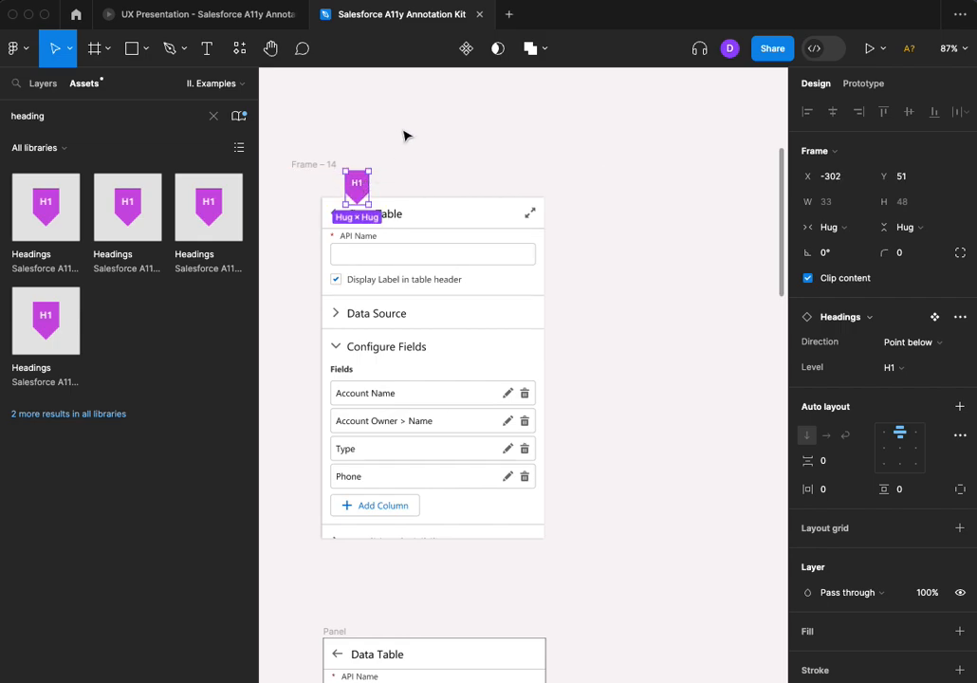
click(404, 136)
Review the available Level and Direction options of the H1 heading marker
click(358, 189)
click(893, 379)
click(888, 371)
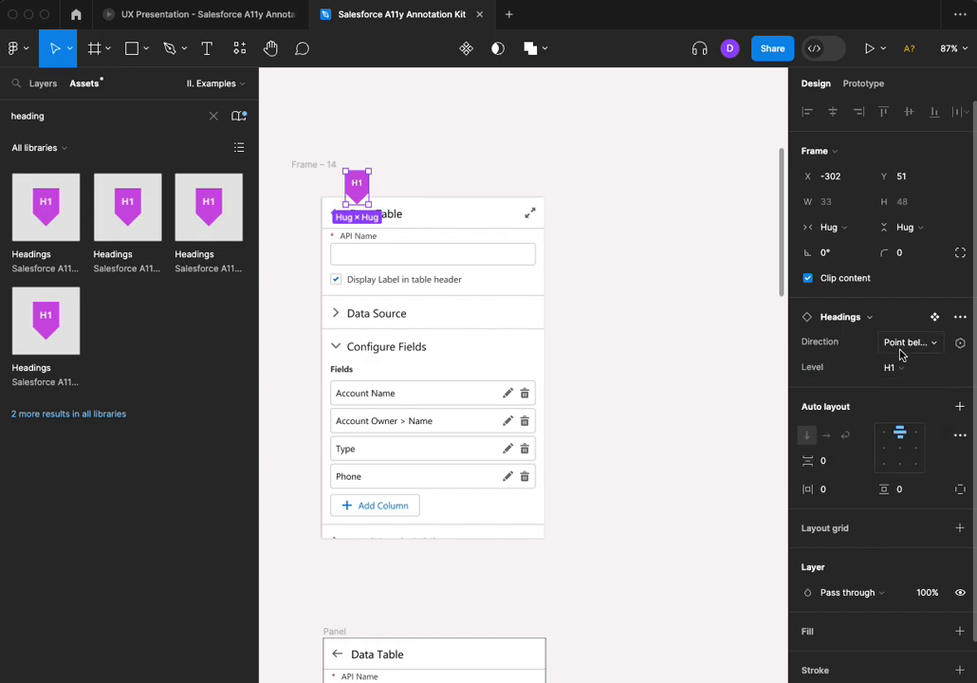
click(901, 343)
click(901, 344)
click(584, 222)
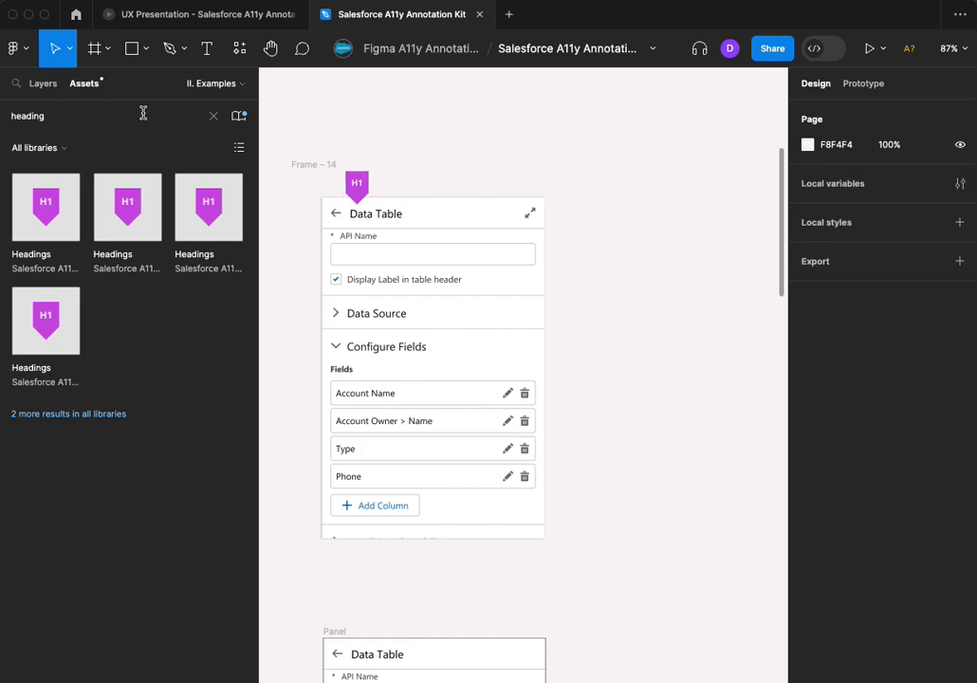
Search the assets for "label", place a Labels annotation beside the Data Table's expand icon and set its direction to Point left
click(214, 116)
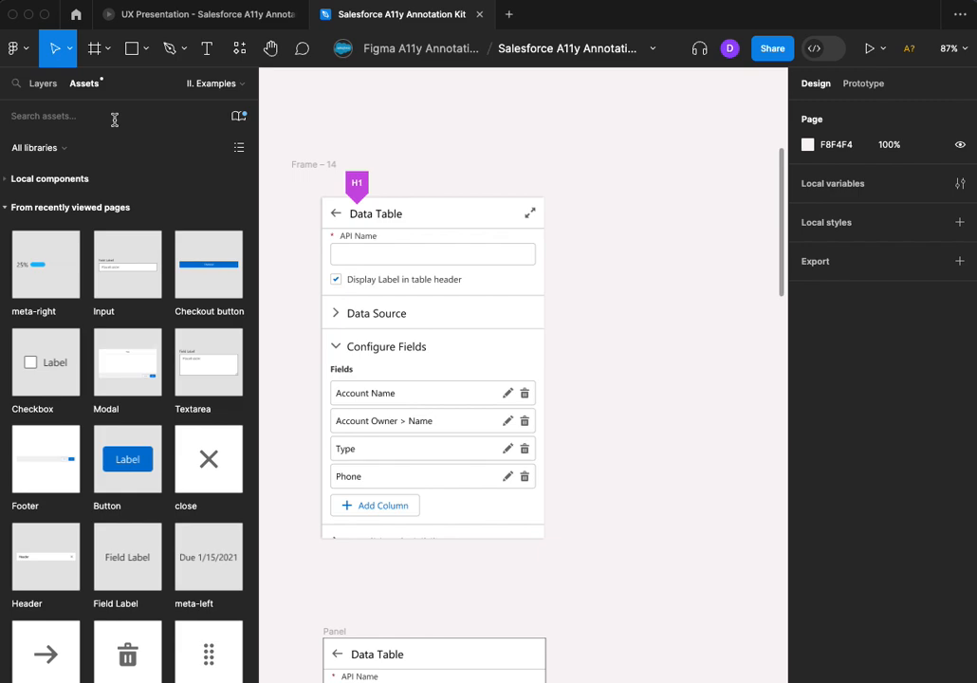
text(label)
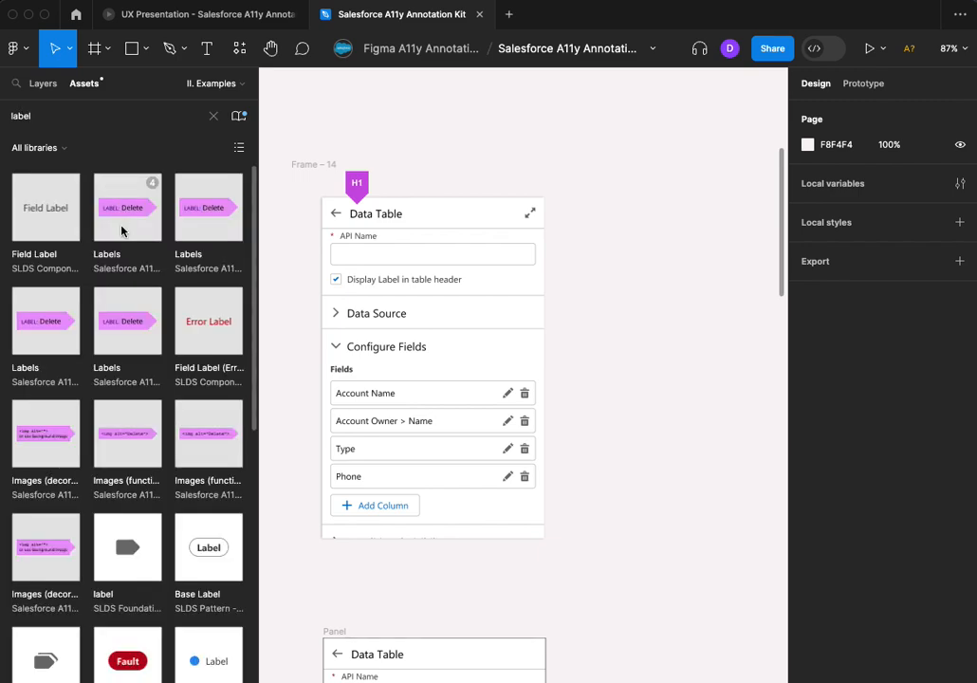
drag(121, 219, 584, 216)
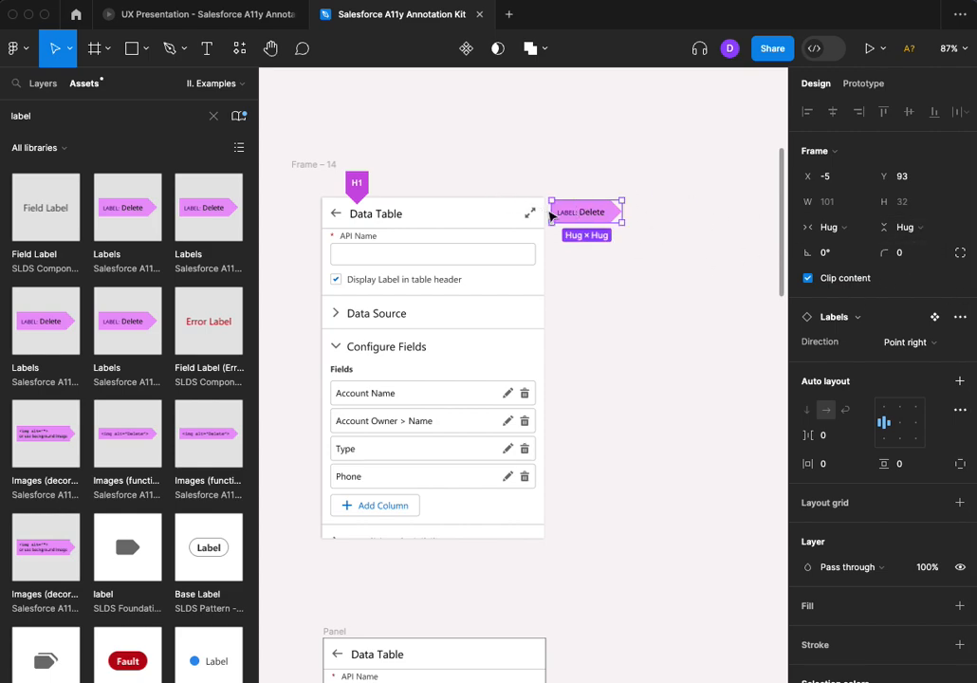
click(917, 347)
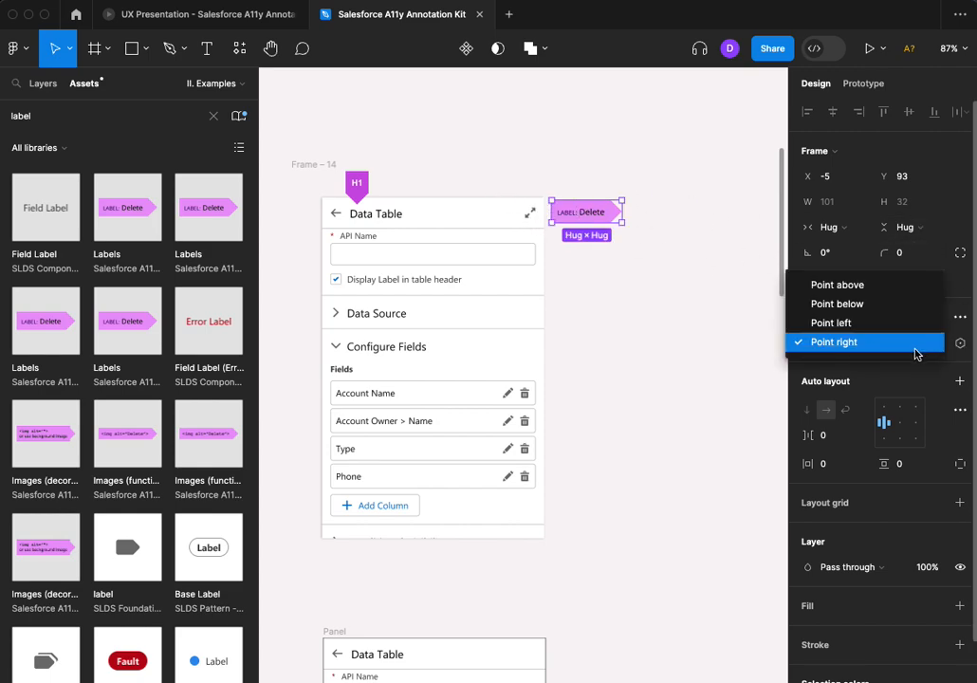
click(888, 328)
click(667, 216)
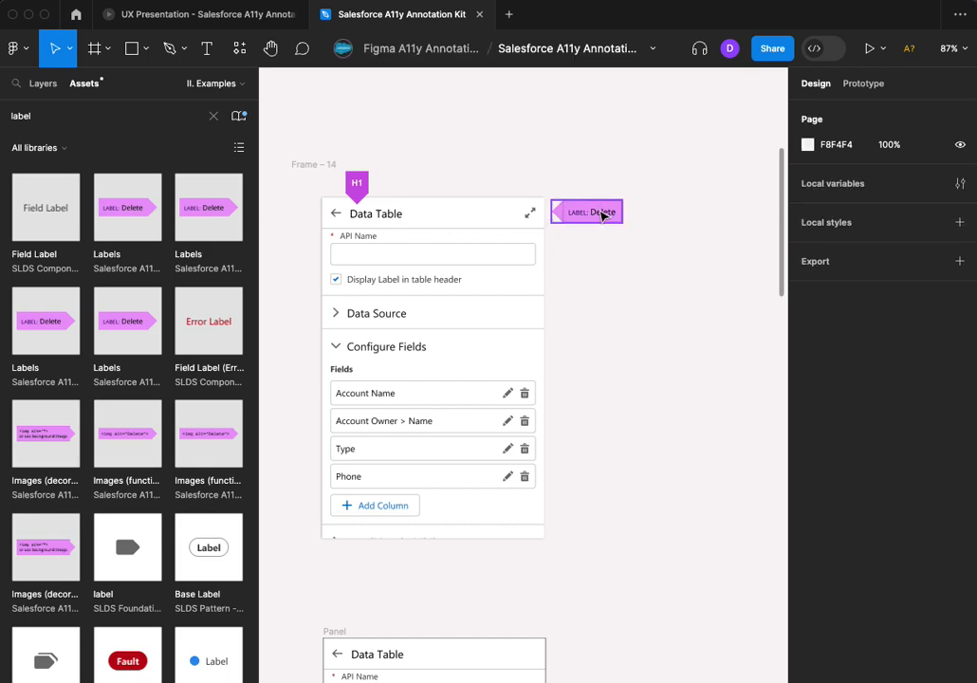
Change the label annotation's "Delete" text to "Expand" and move the label up against the panel's expand icon
double_click(603, 215)
double_click(600, 211)
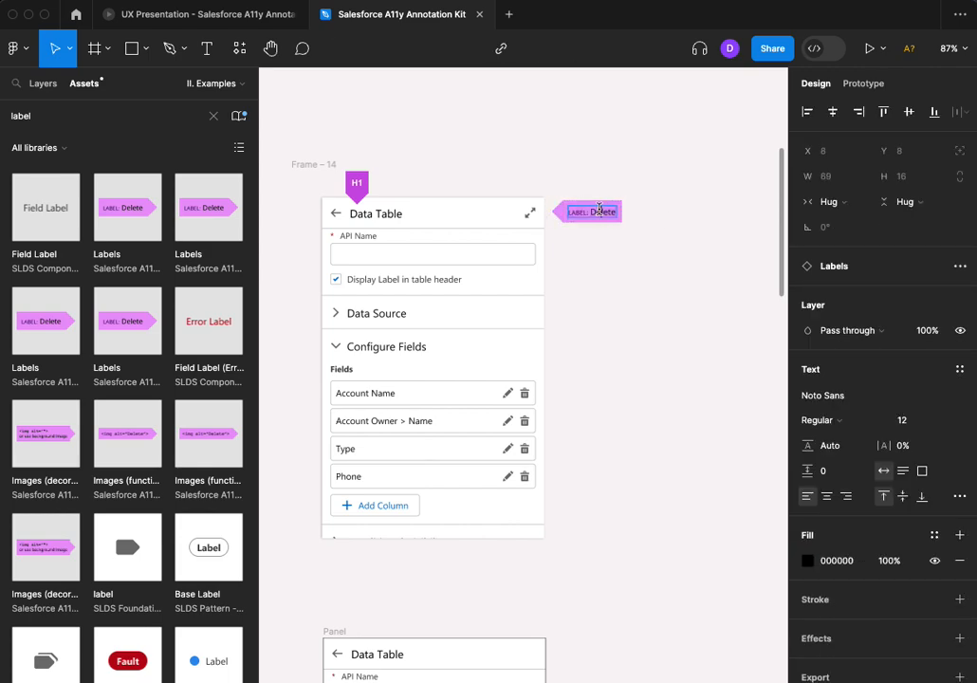
text(Expand)
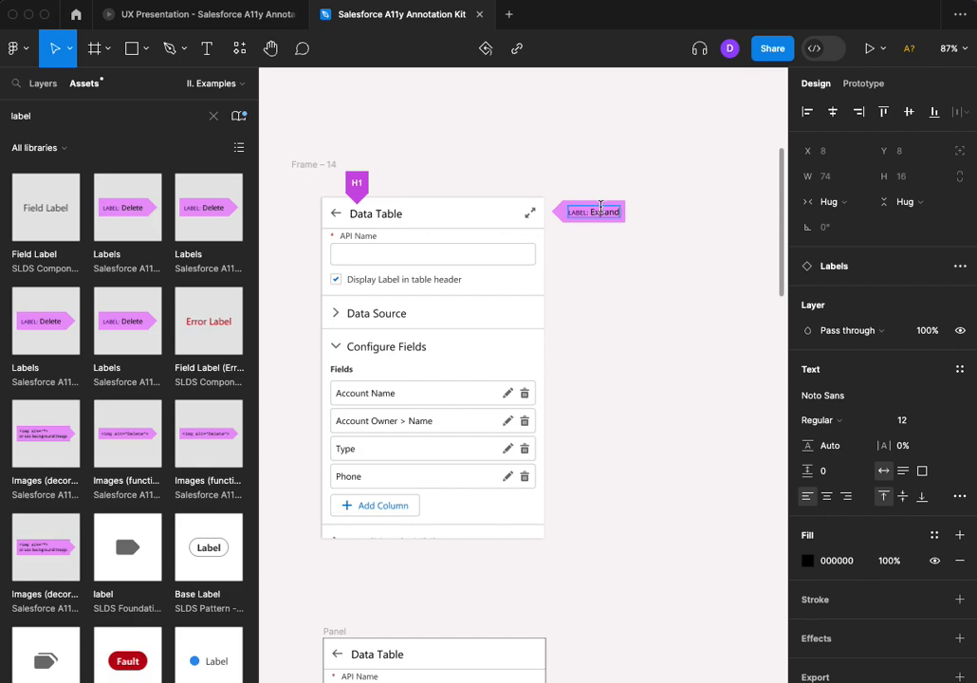
key(Escape)
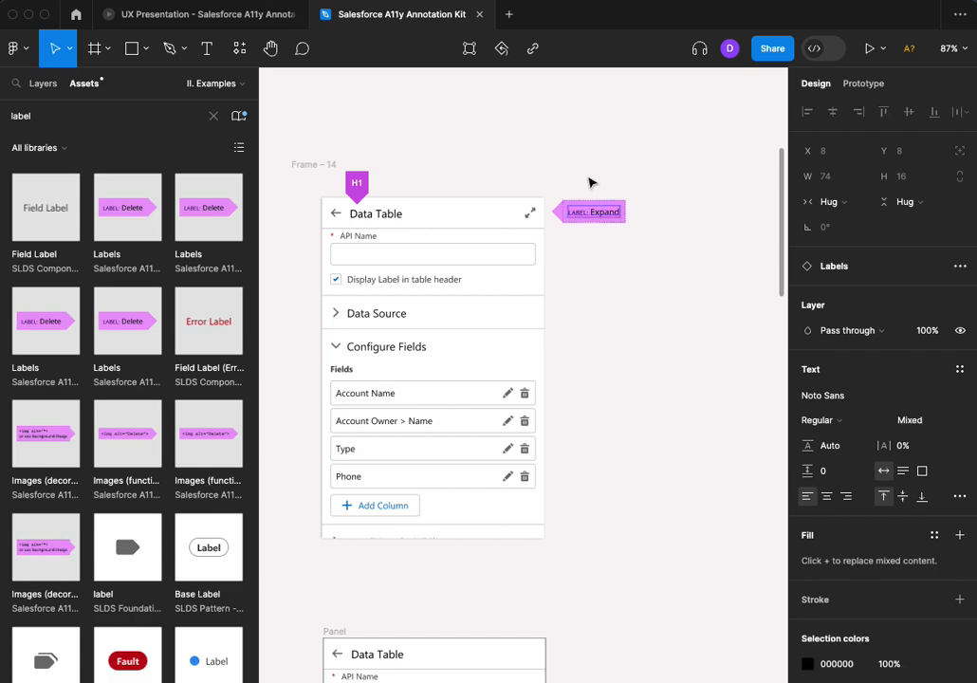
key(Escape)
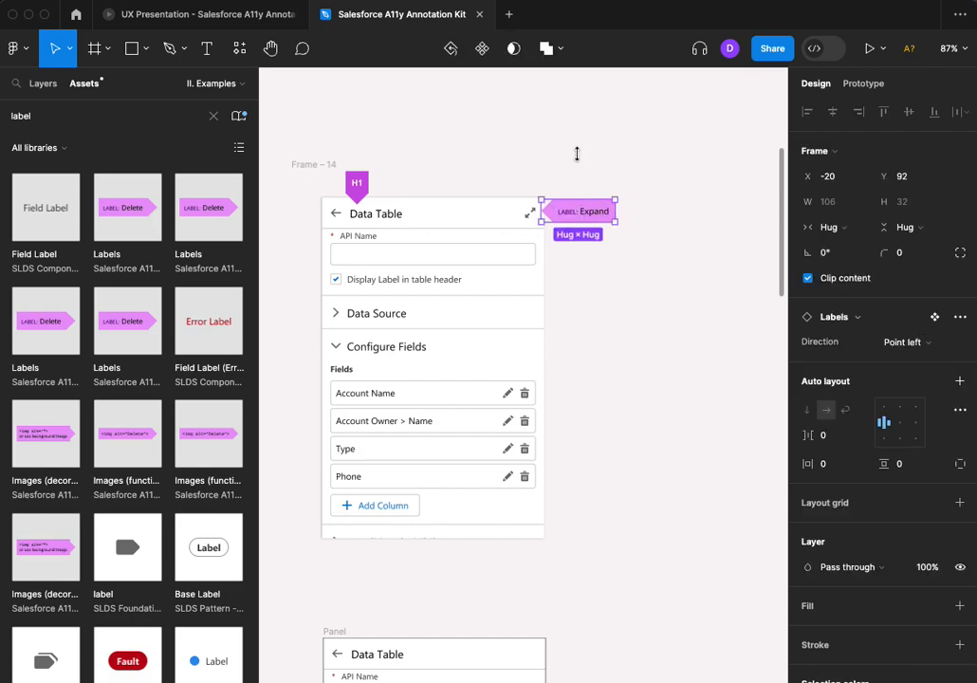
click(443, 163)
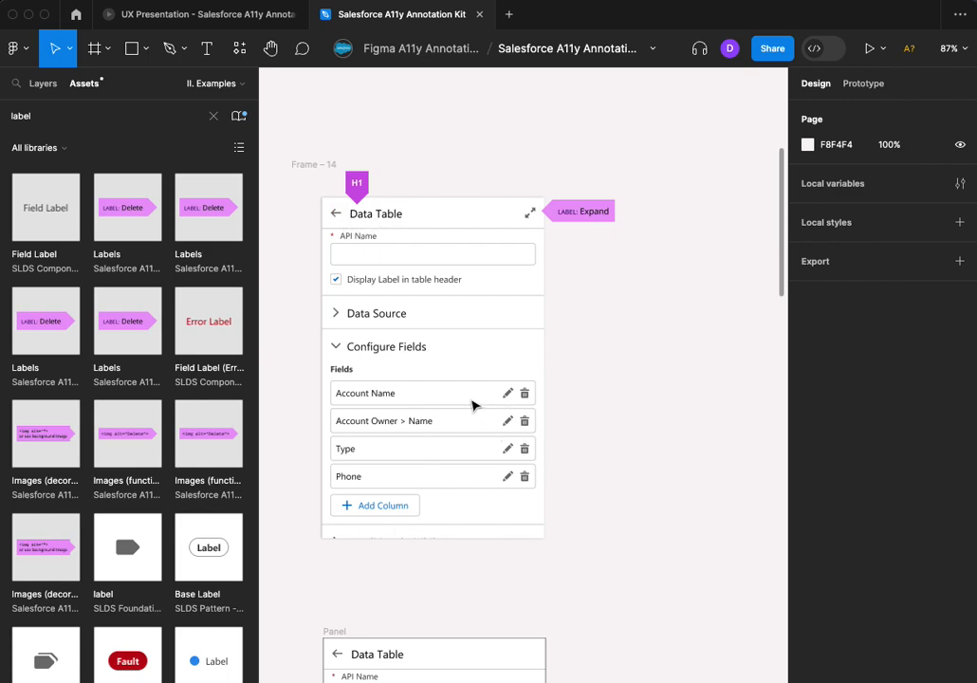
Search the assets for "callout" and place a Callout with Box around the delete icon of the Account Name field
click(213, 116)
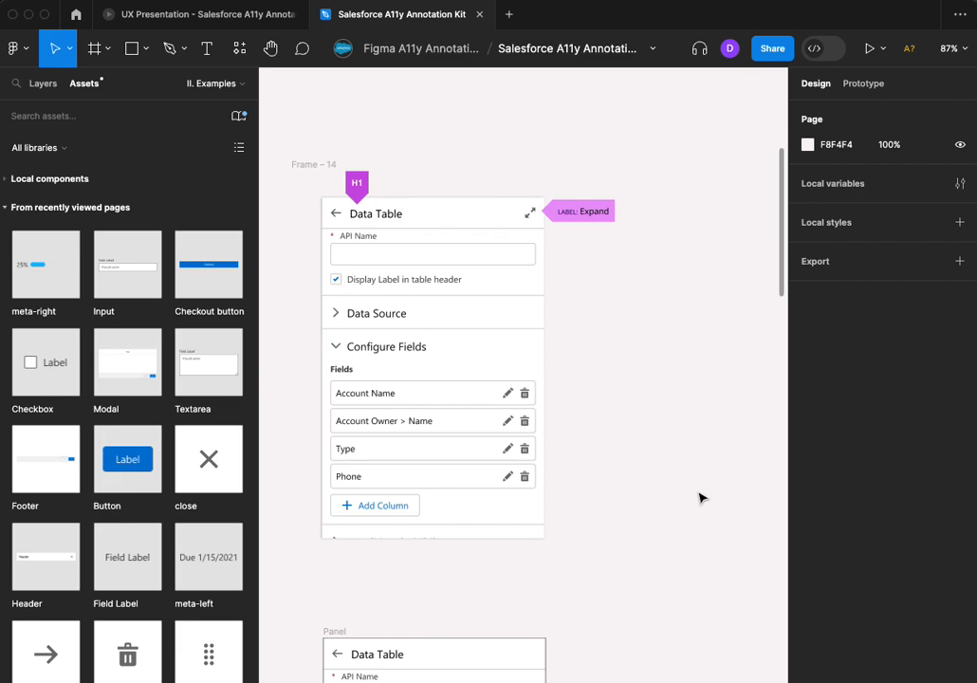
text(callout)
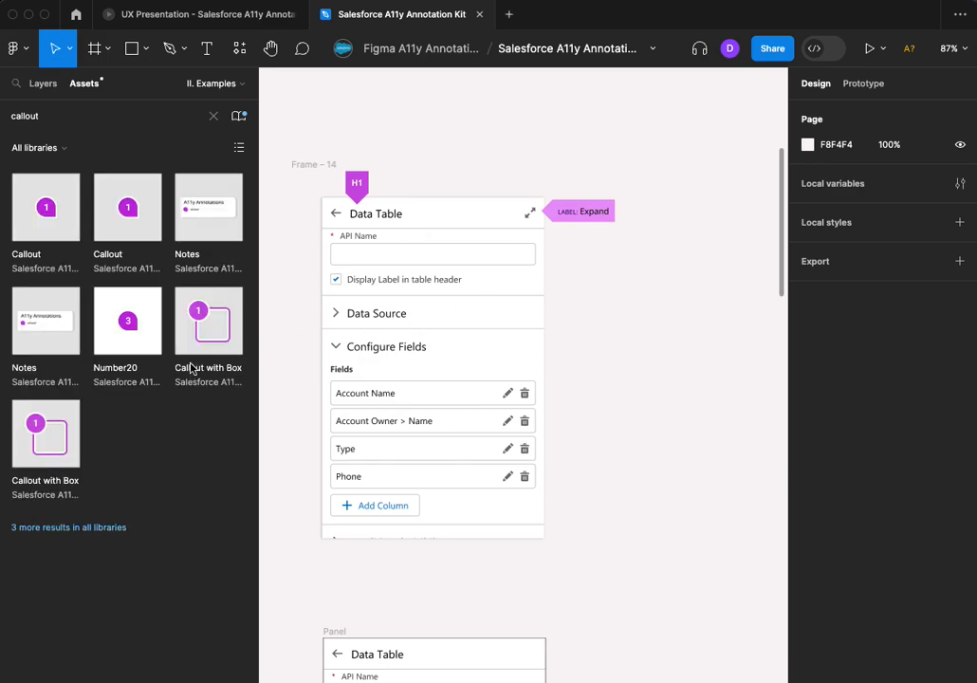
drag(201, 332, 525, 404)
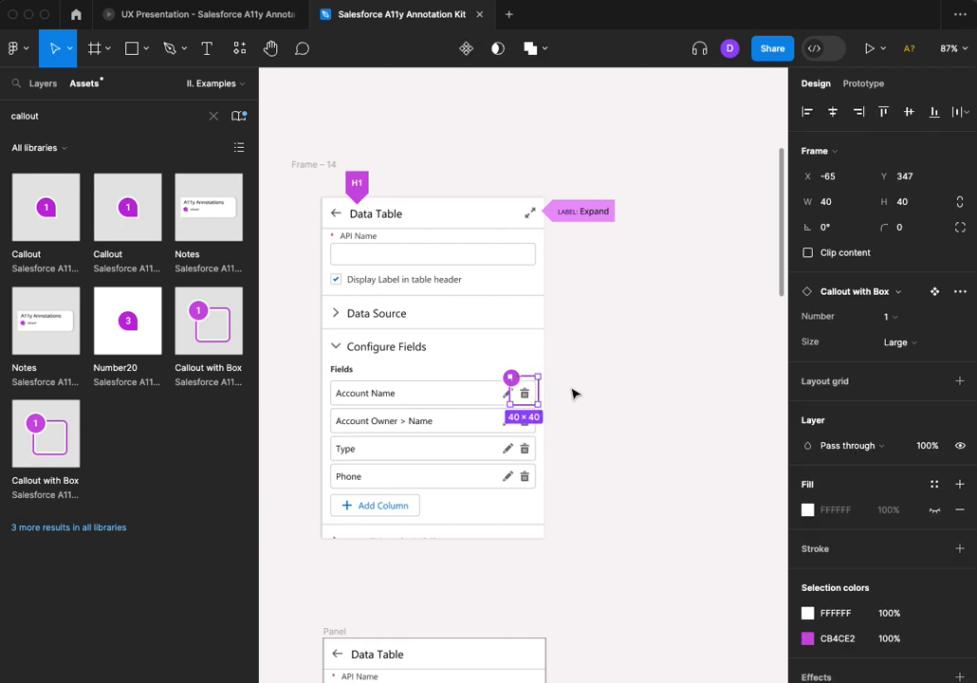
click(578, 397)
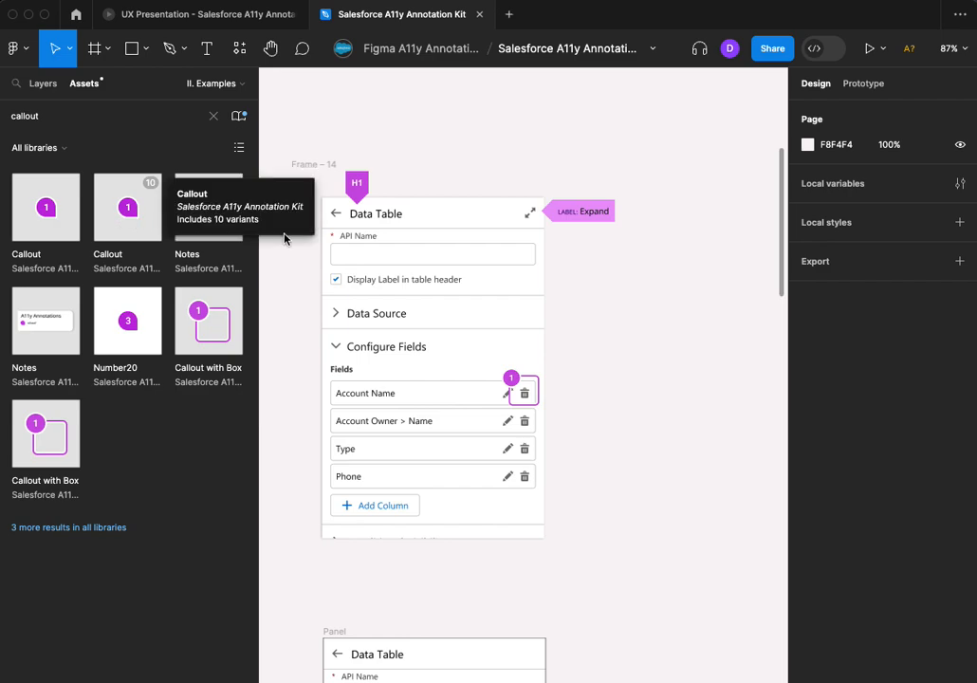
click(534, 386)
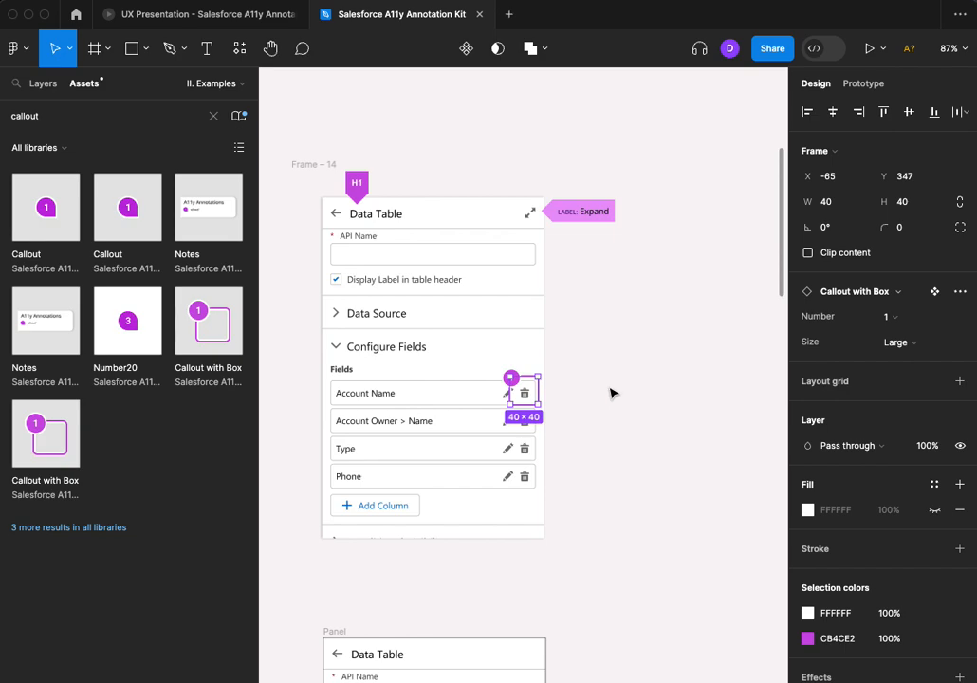
mouse_move(527, 392)
mouse_down()
mouse_move(497, 475)
mouse_move(528, 393)
mouse_up()
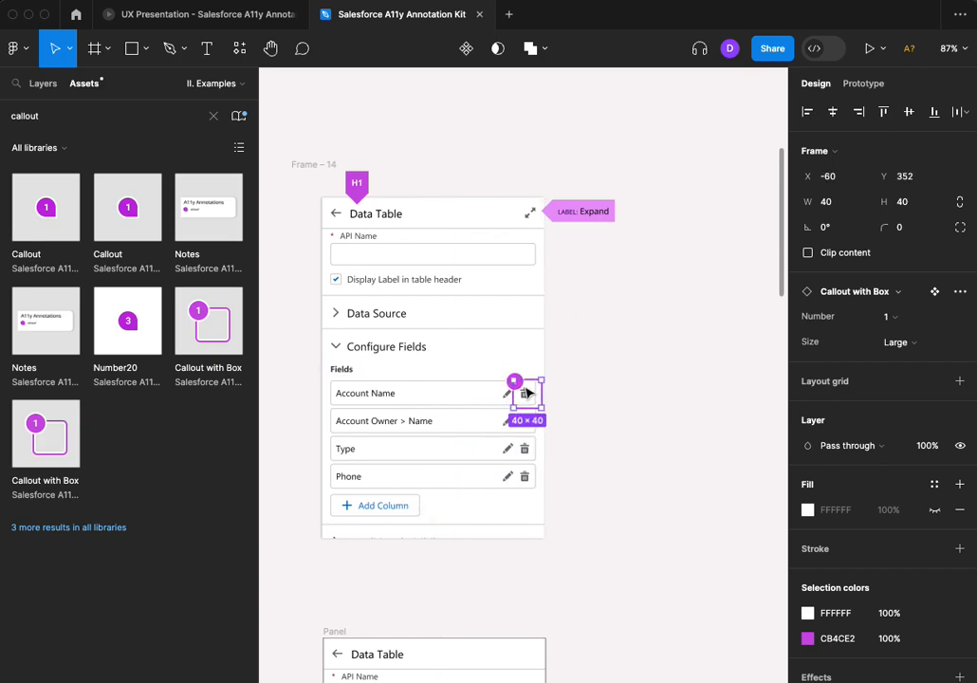
Add a second Callout with Box around the Add Column button, about 159 × 40, and set its number to 2
drag(208, 321, 434, 508)
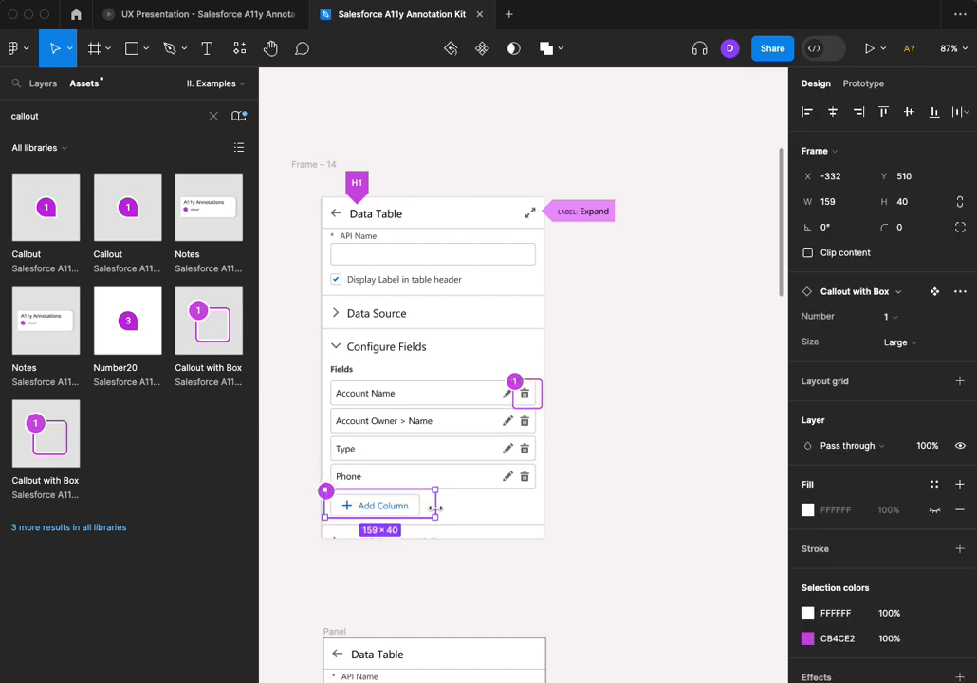
click(630, 490)
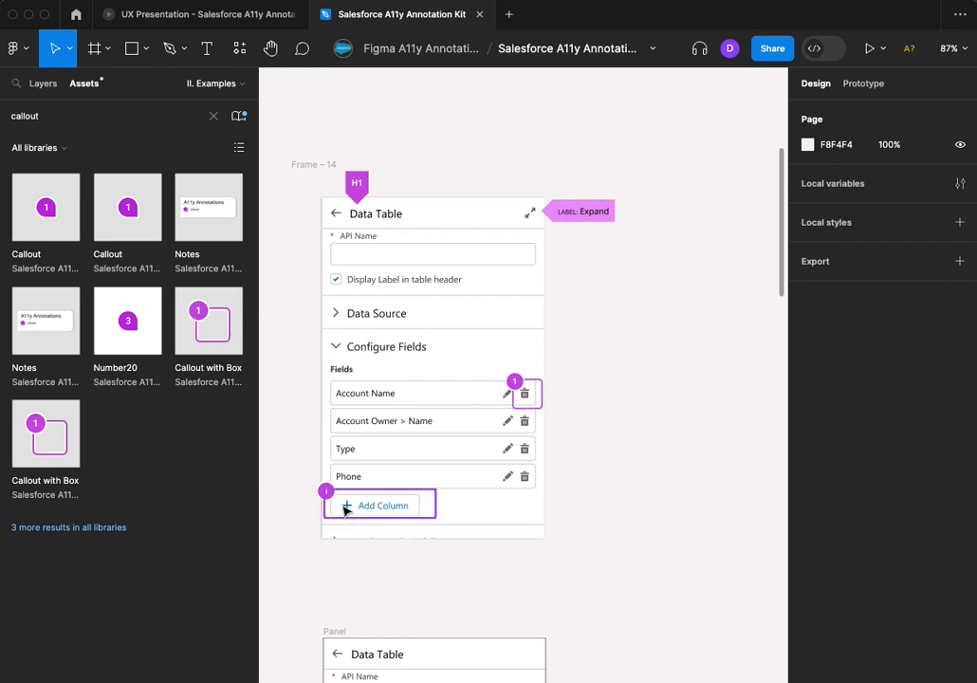
click(429, 507)
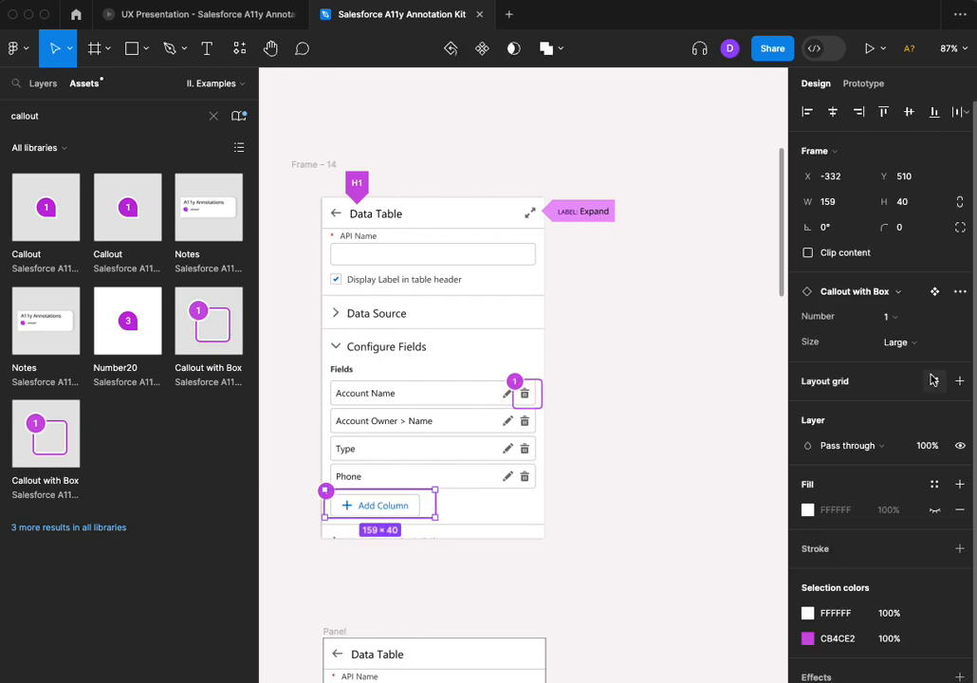
click(888, 316)
click(892, 335)
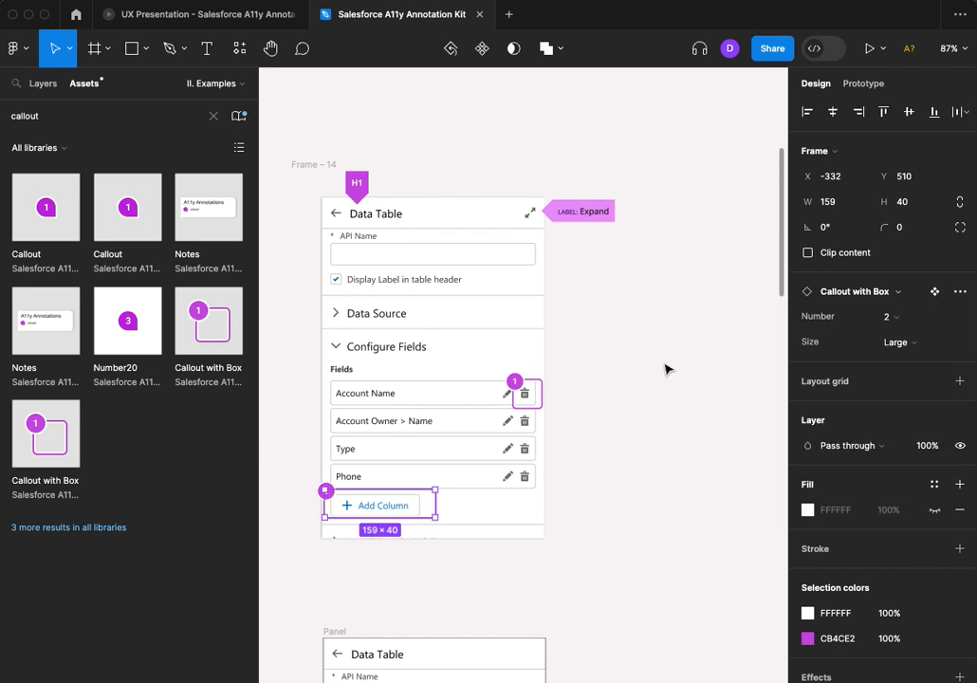
click(667, 369)
Place a Notes card next to the Data Table panel, below the Expand label, and set its callouts to 2
mouse_move(207, 205)
mouse_down()
mouse_move(610, 299)
mouse_move(613, 283)
mouse_move(624, 298)
mouse_up()
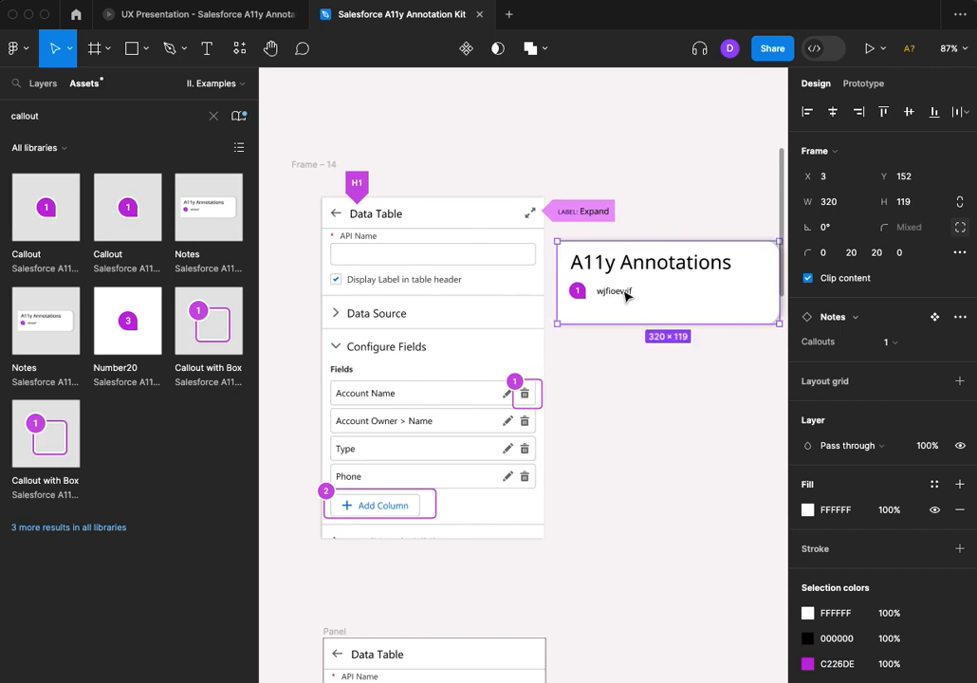
click(897, 344)
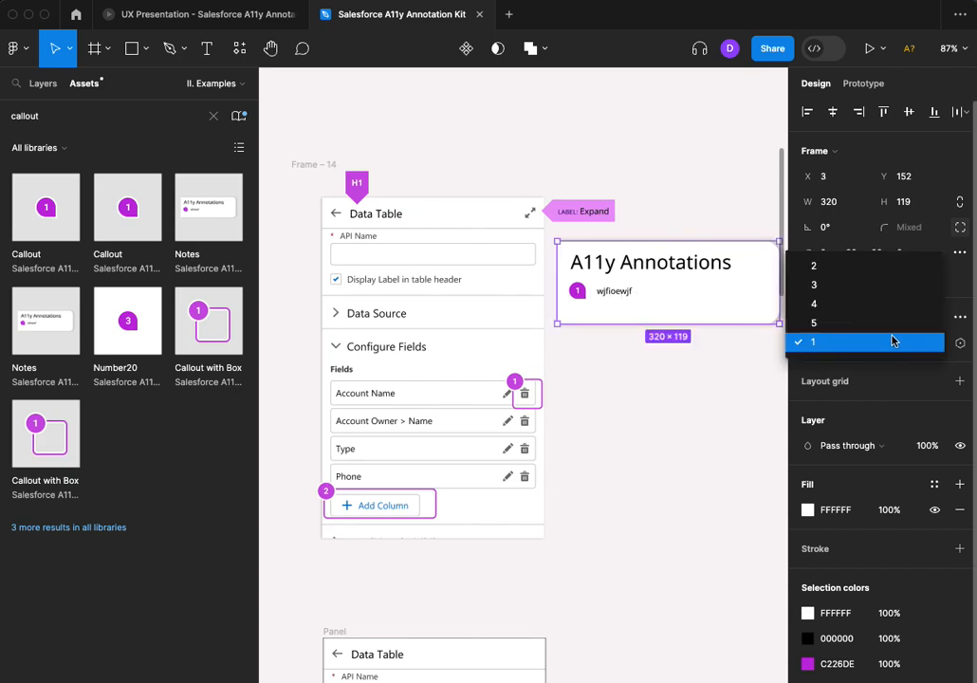
click(878, 267)
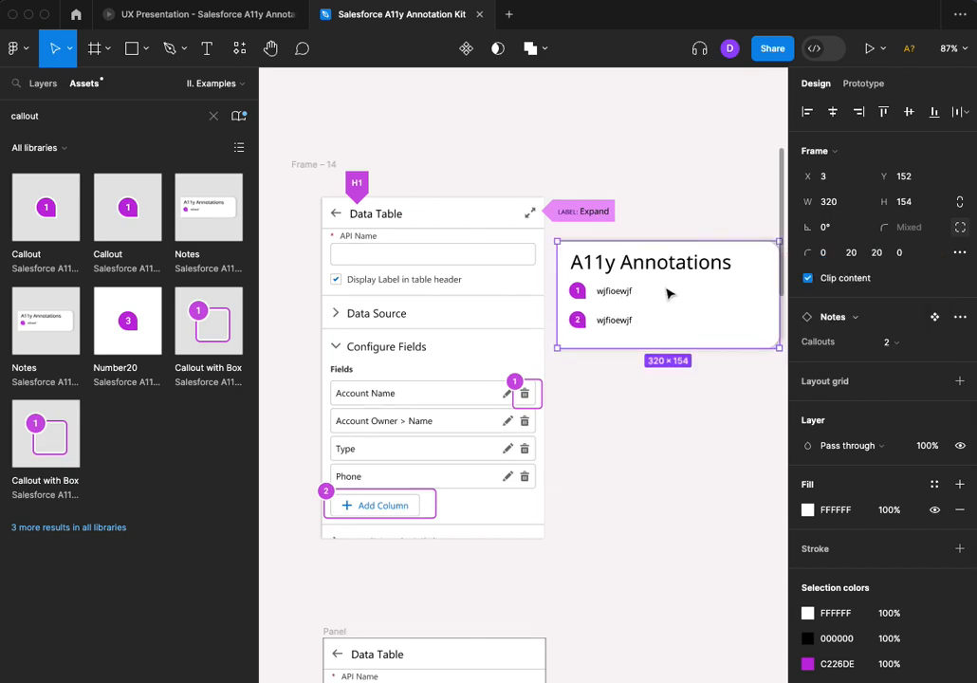
Replace the first note's text with "On delete, the pill disappears - move keyboard focus to the next pill."
double_click(613, 293)
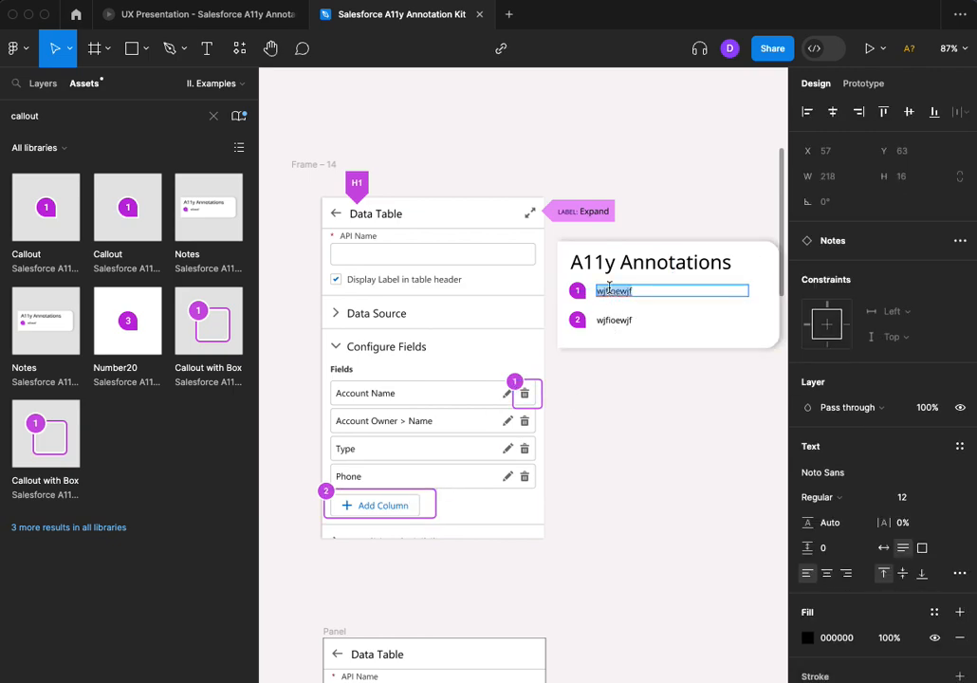
text(On d)
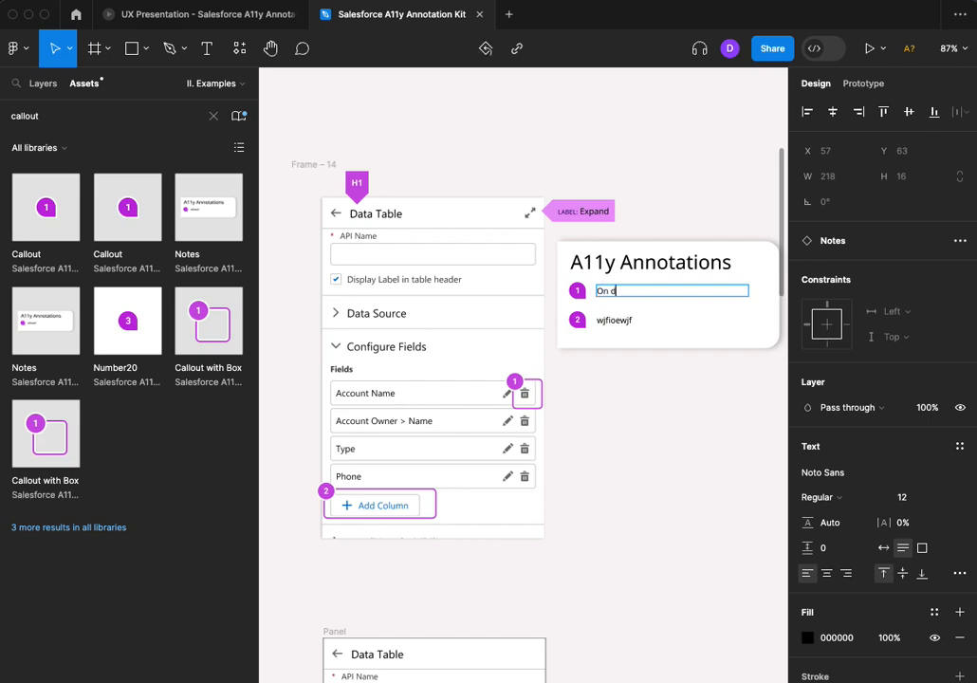
text(elete, the pill disappears - move keyboard)
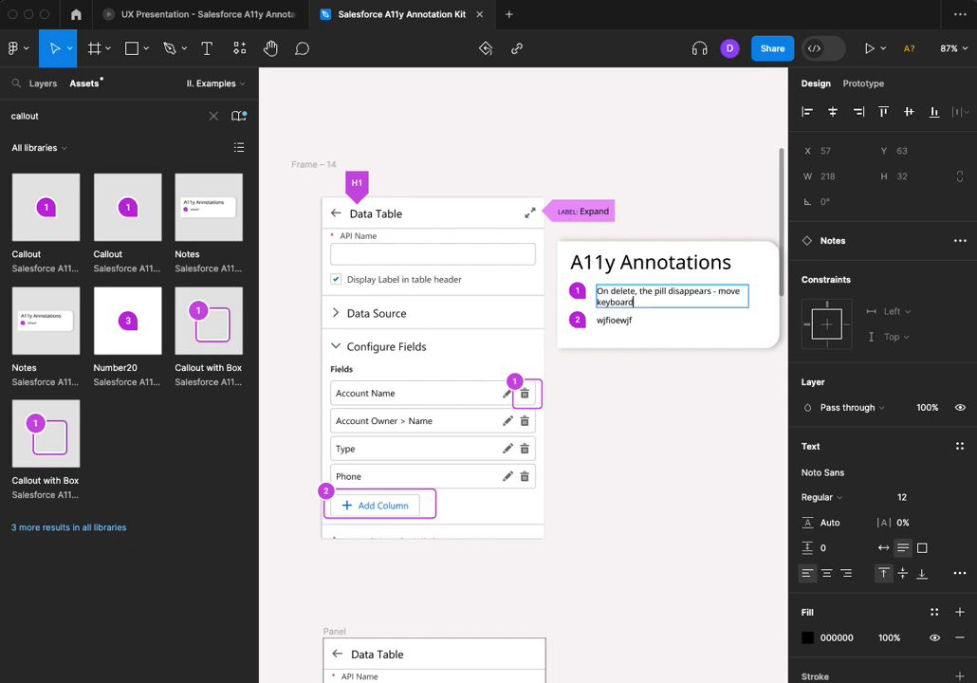
text( focus to the next pill.)
Replace the second note's text with "when you click add column, new pill appears - move focus to it."
double_click(604, 320)
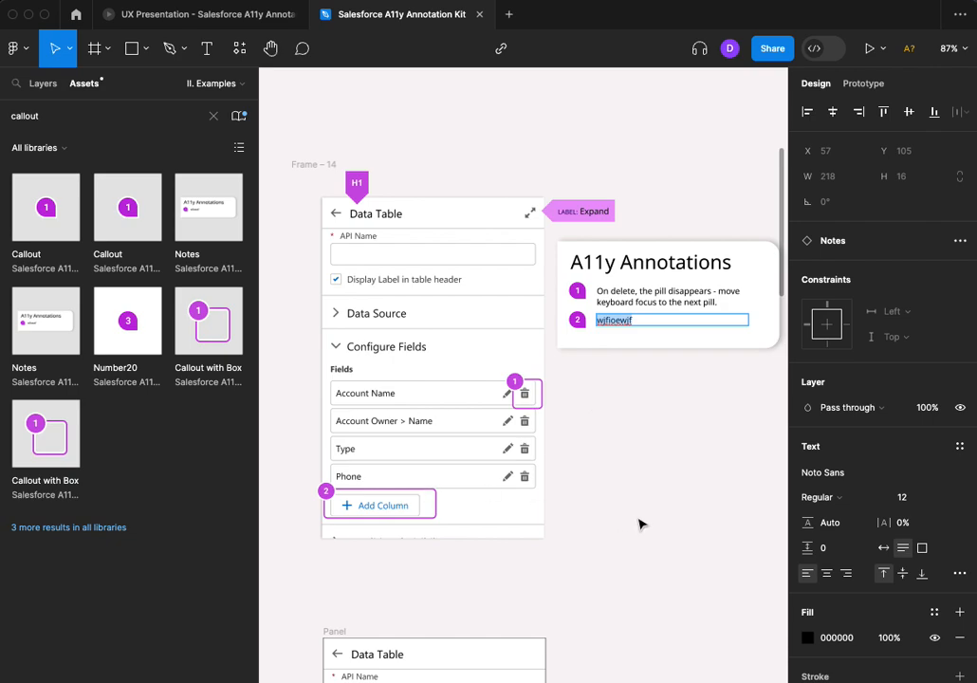
text(On)
key(BackSpace)
text(when you click a)
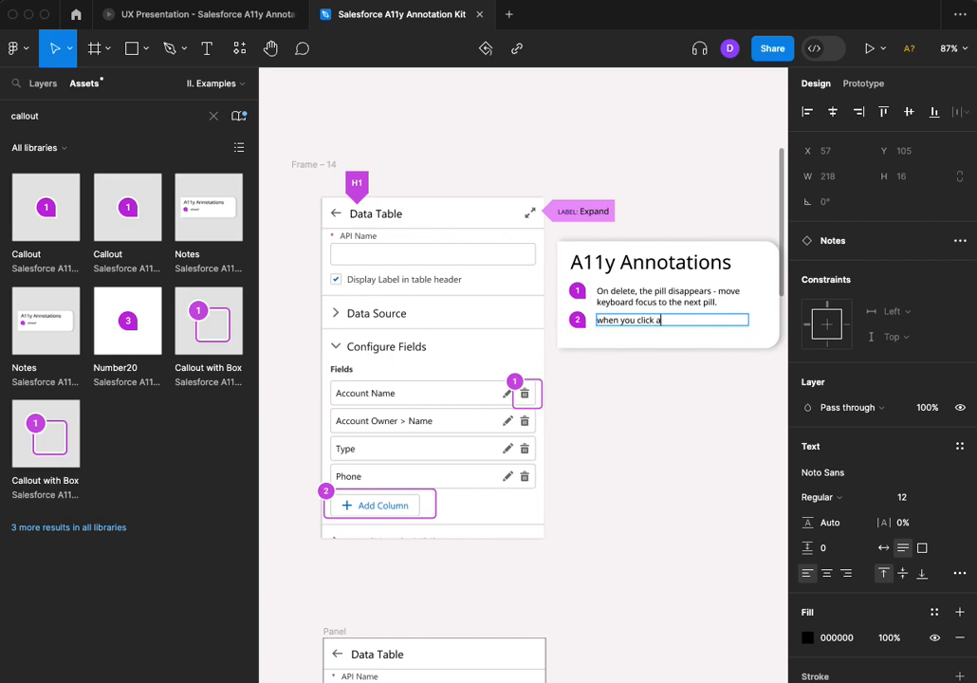
text(dd column, new pill appears - move)
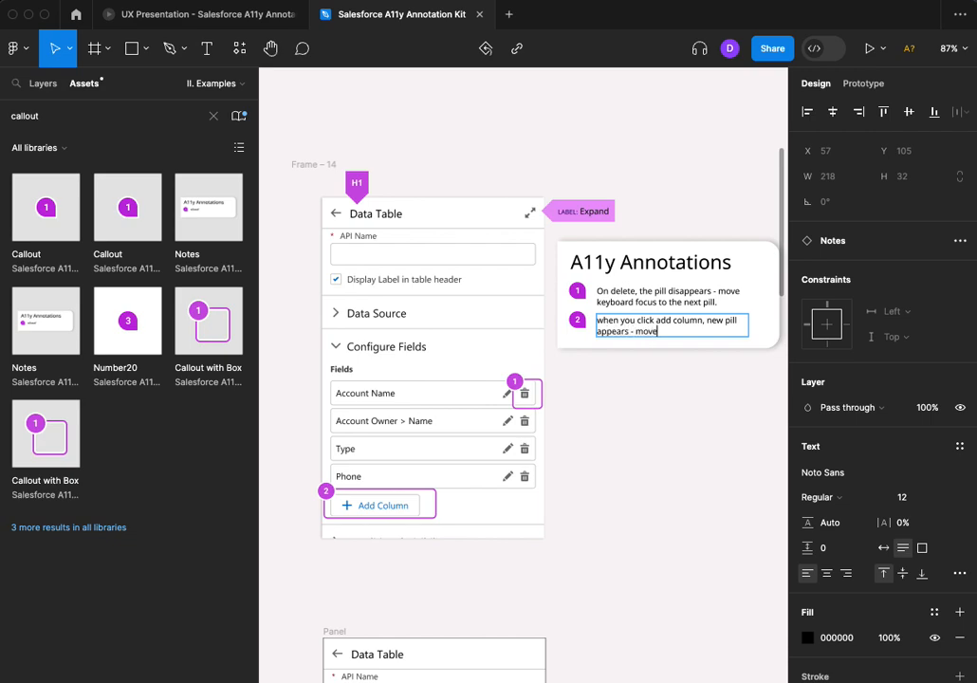
text( focus to it.)
key(Escape)
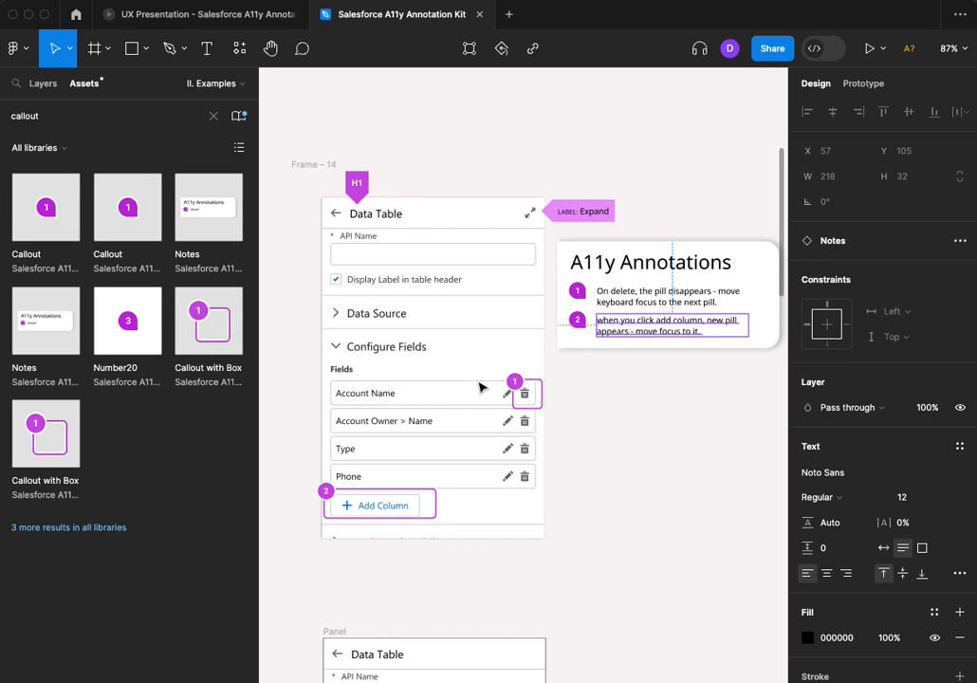
click(638, 464)
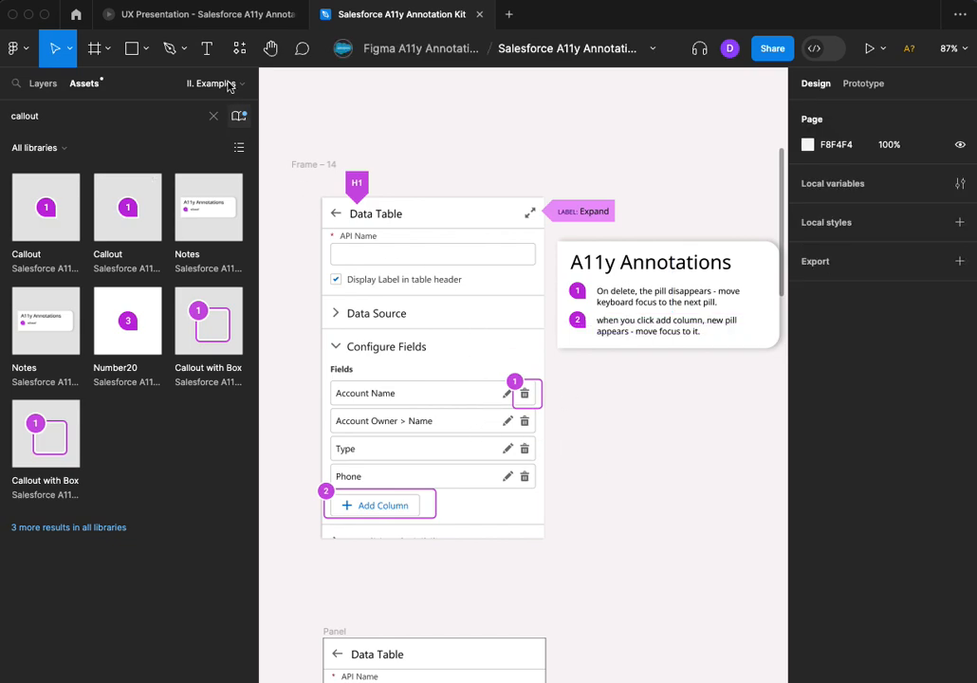
Switch to the UX Presentation prototype and open its Navigation page
mouse_move(190, 17)
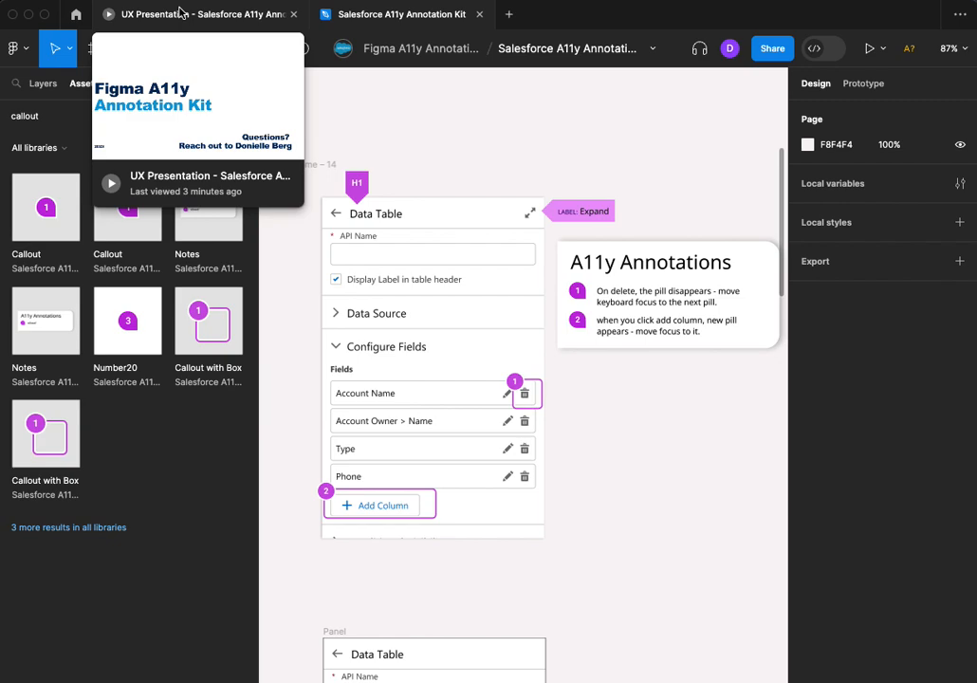
click(181, 12)
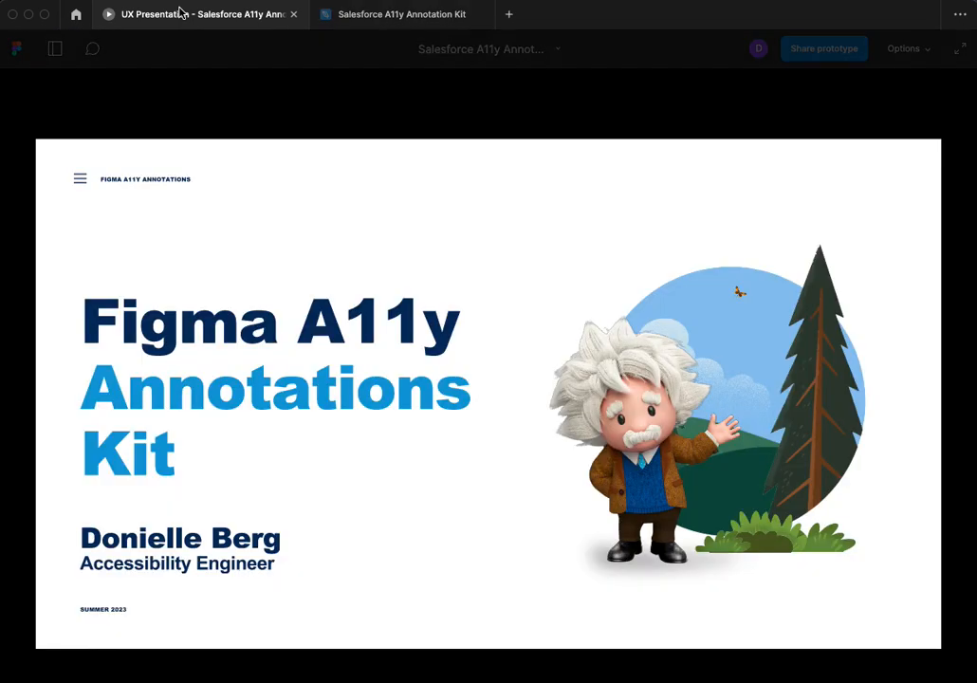
click(81, 181)
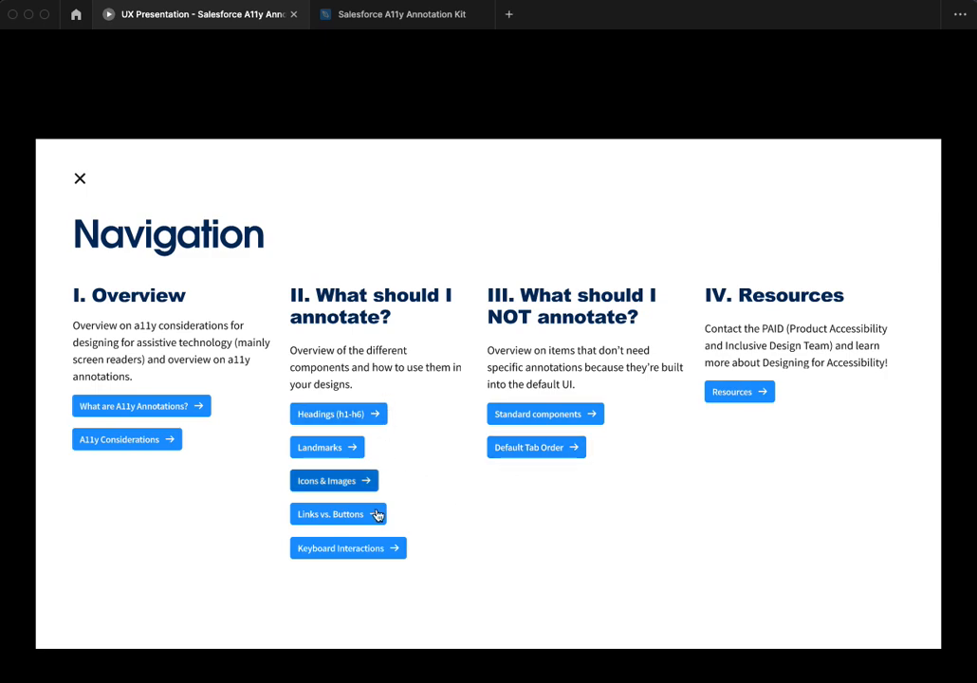